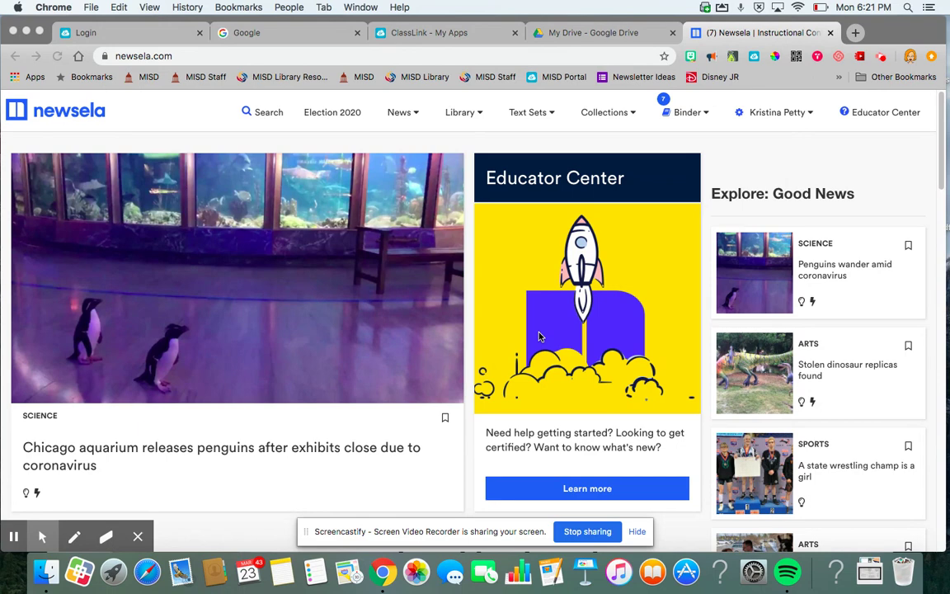
- Look up the Newsela app among the ClassLink apps and return to the Newsela home page
click(434, 32)
scroll(685, 341, down, 5)
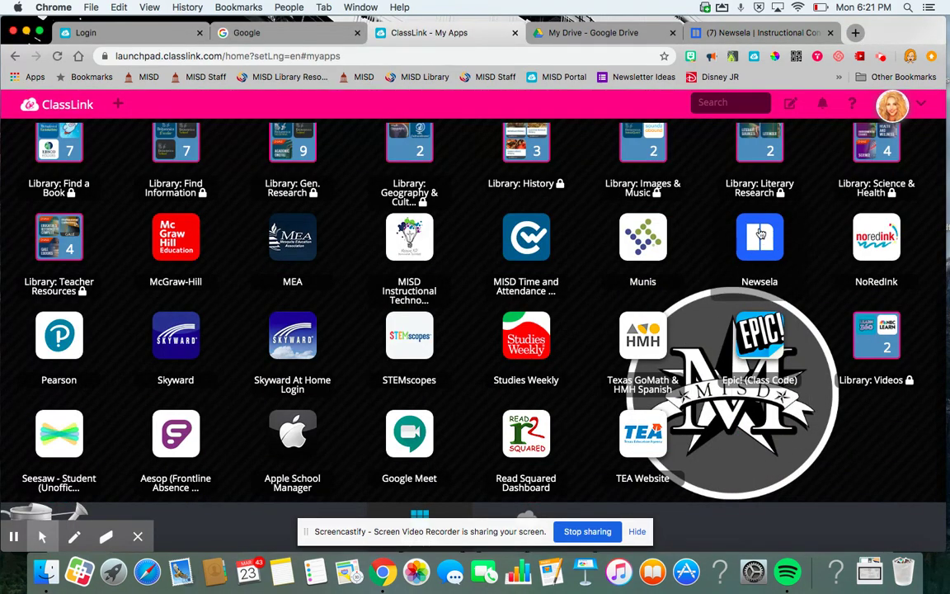
click(744, 33)
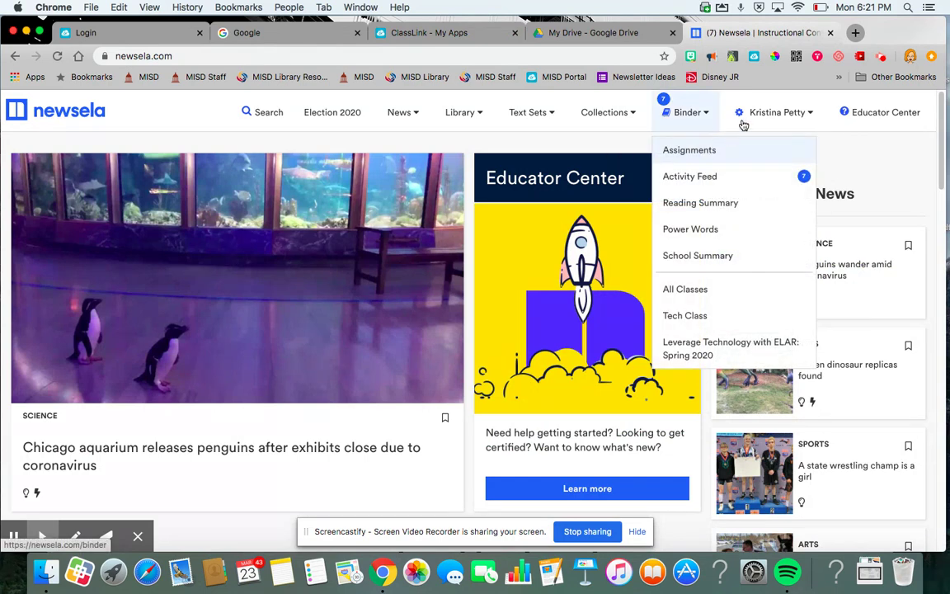
- Open the Classes settings of the Newsela teacher account
mouse_move(768, 108)
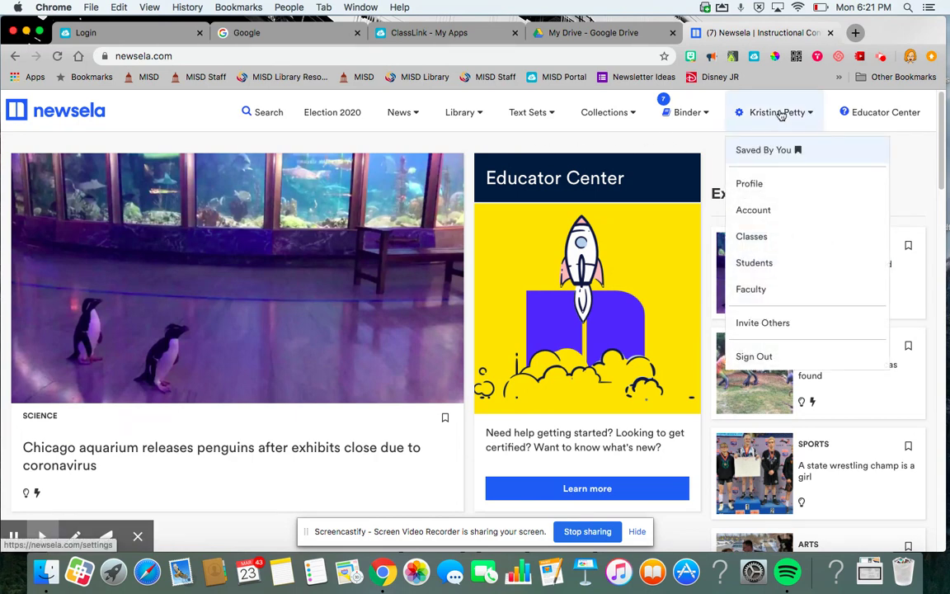
click(759, 237)
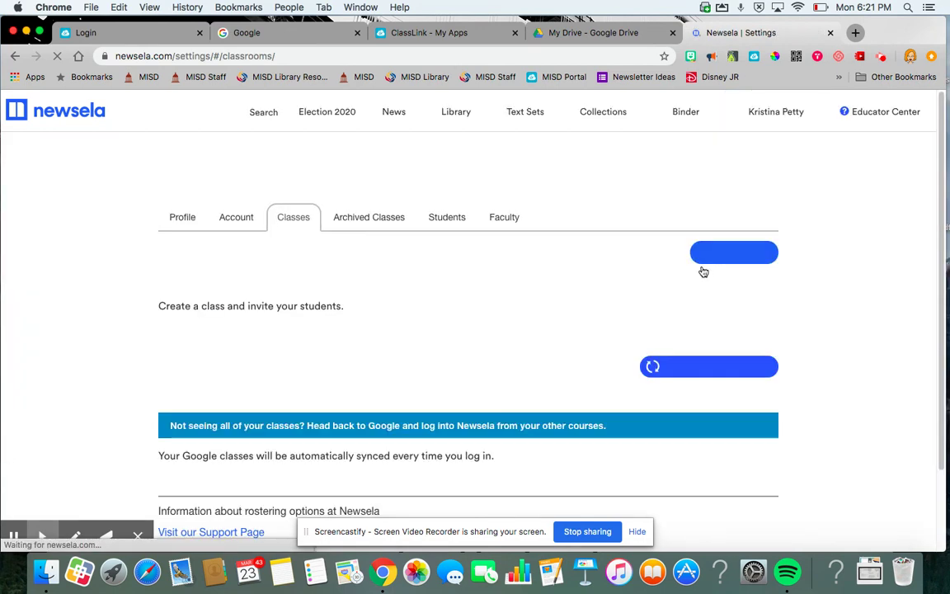
scroll(579, 385, down, 1)
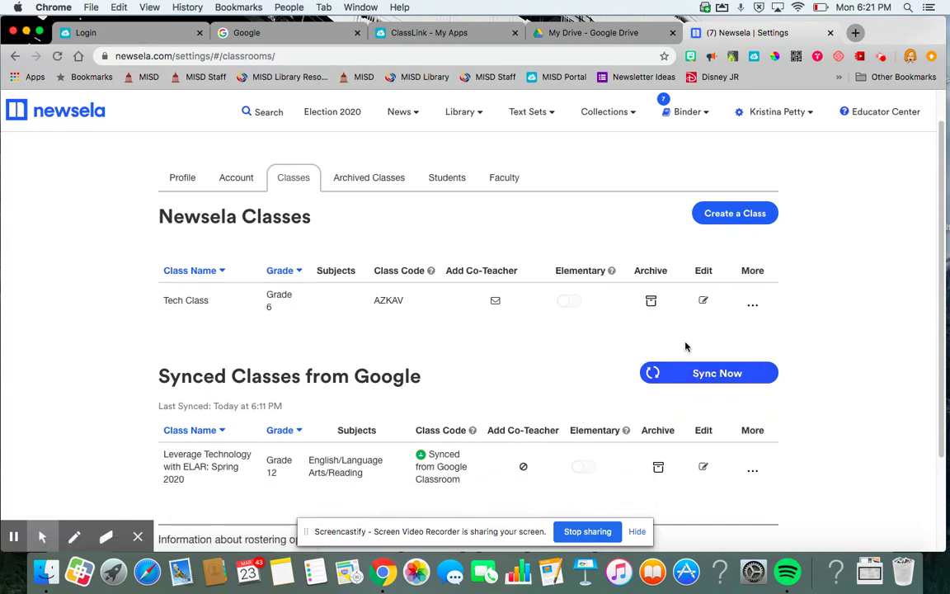
- Sync the Google class "Fall Social Studies Staff Development for 3rd grade" as Grade 2, English/Language Arts/Reading
click(721, 374)
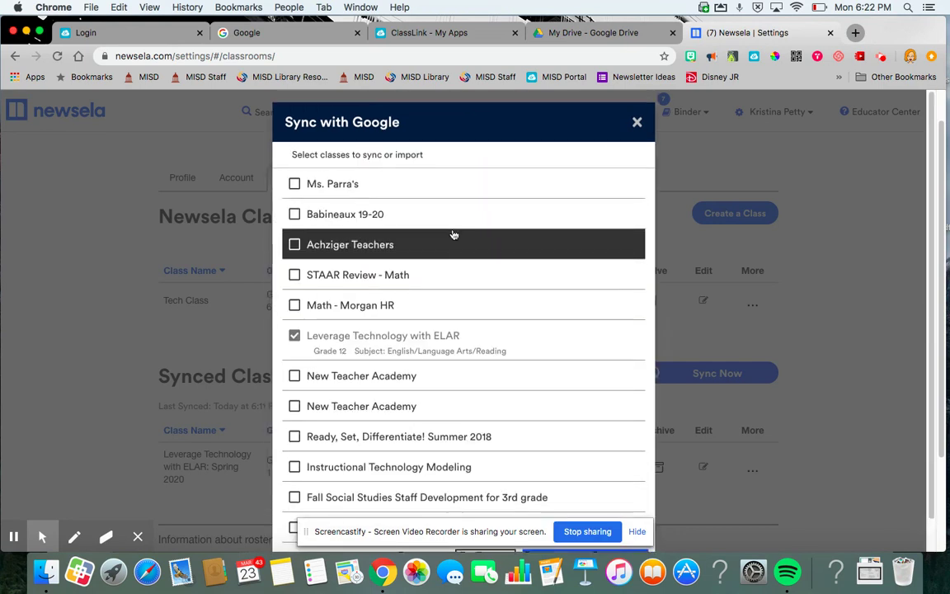
scroll(453, 235, down, 2)
scroll(453, 235, down, 3)
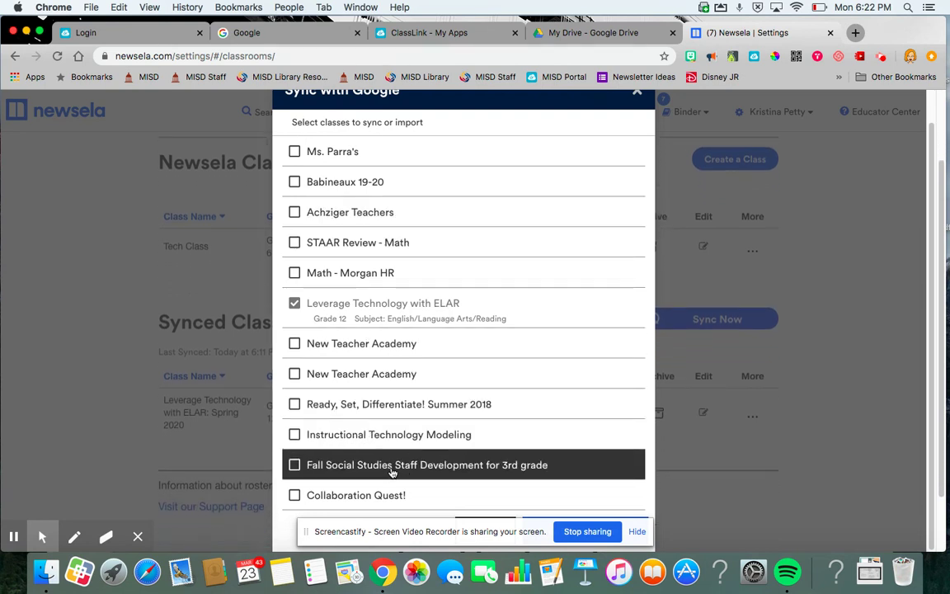
click(295, 464)
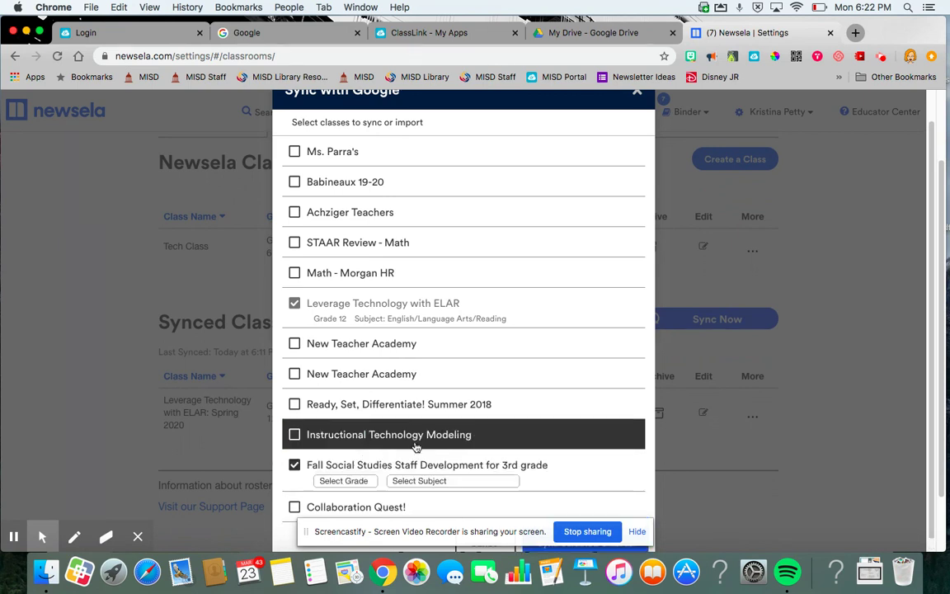
click(355, 481)
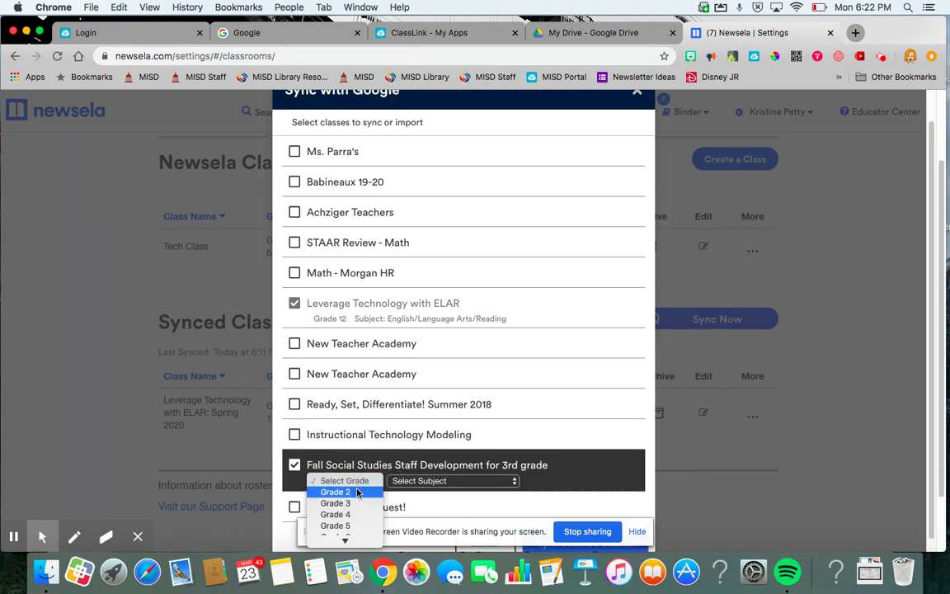
click(356, 492)
click(386, 481)
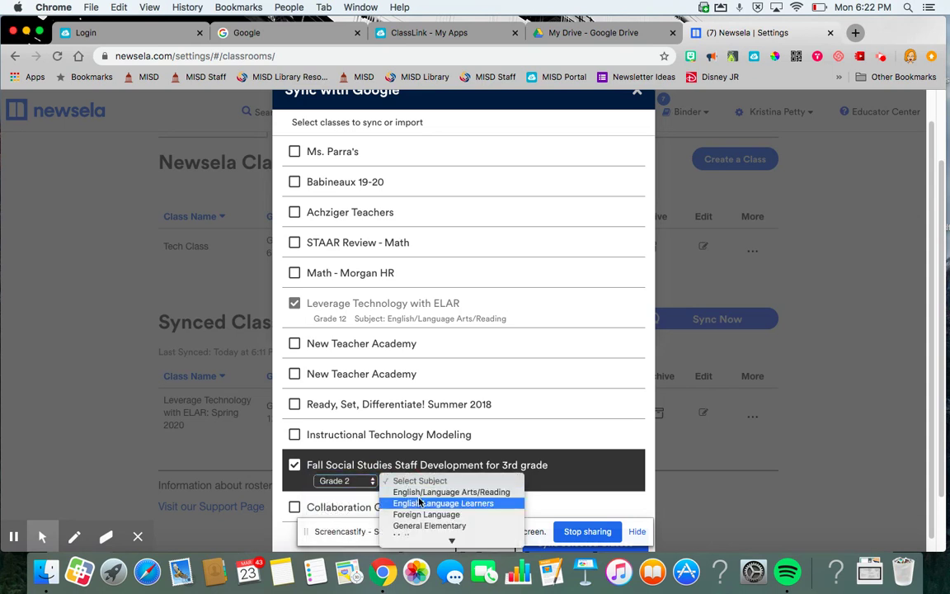
click(421, 492)
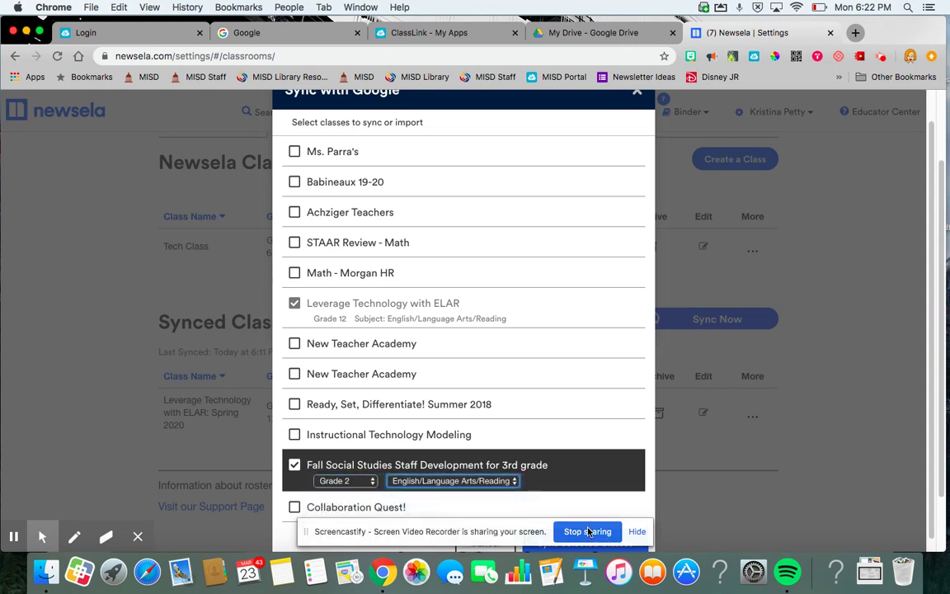
click(635, 532)
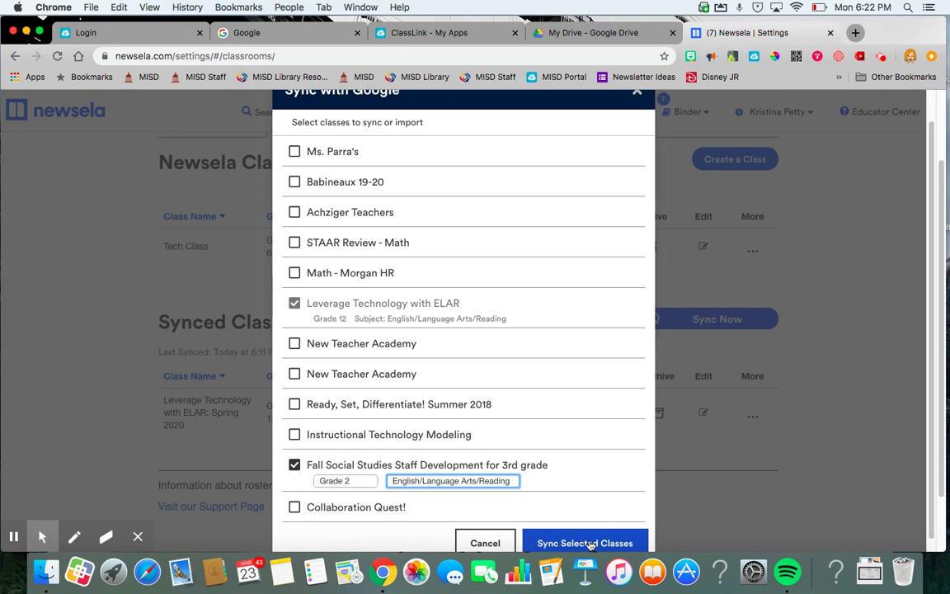
click(587, 543)
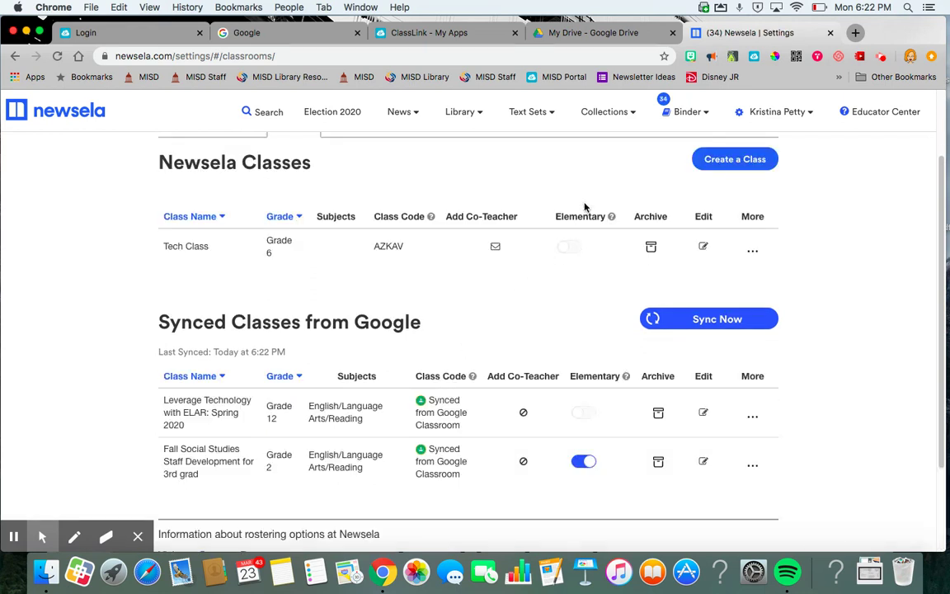
- Open the Binder and show its Assignments for all classrooms
click(683, 116)
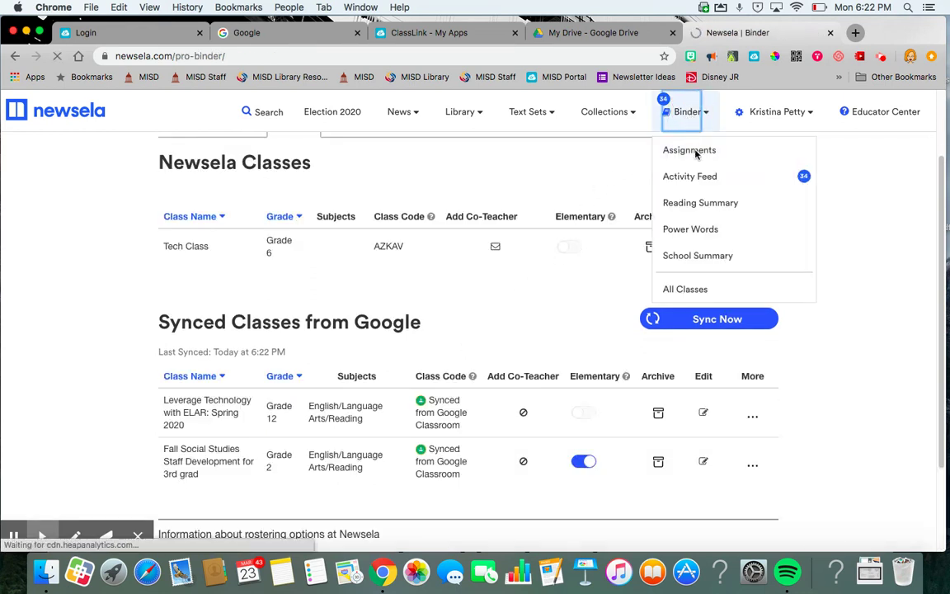
click(693, 152)
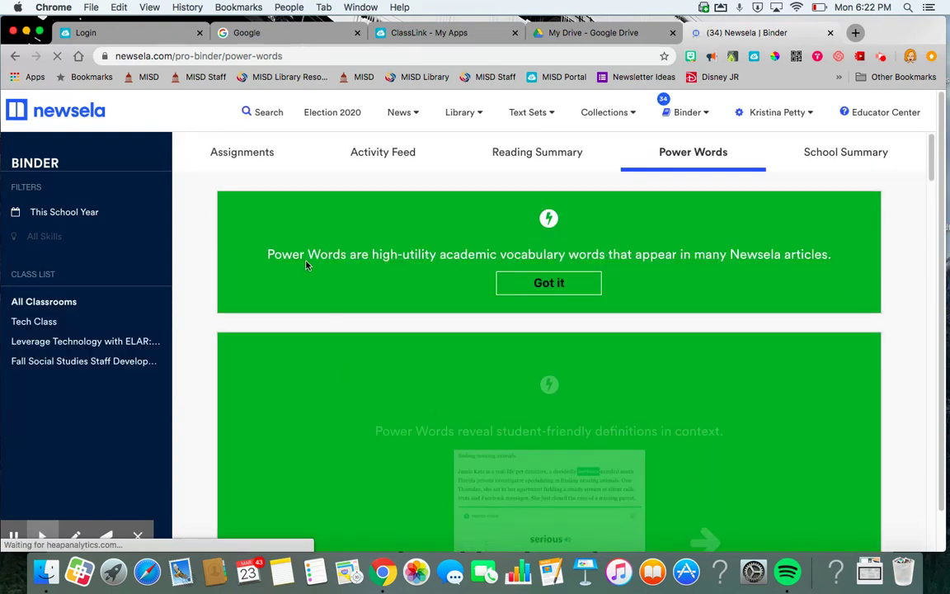
click(244, 153)
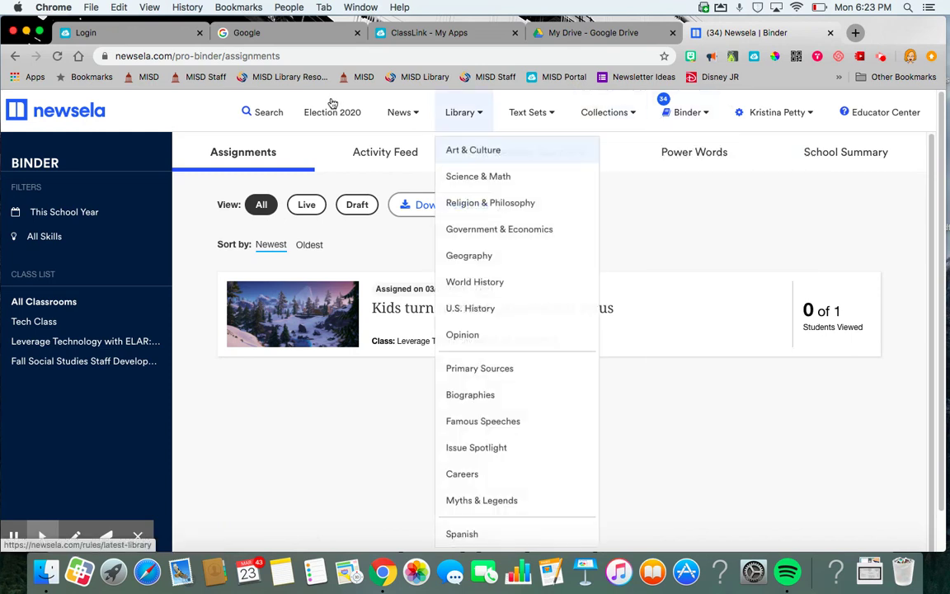
- Run the suggested article search for St. Patrick and open the article "St. Patrick's Day Traditions"
click(261, 115)
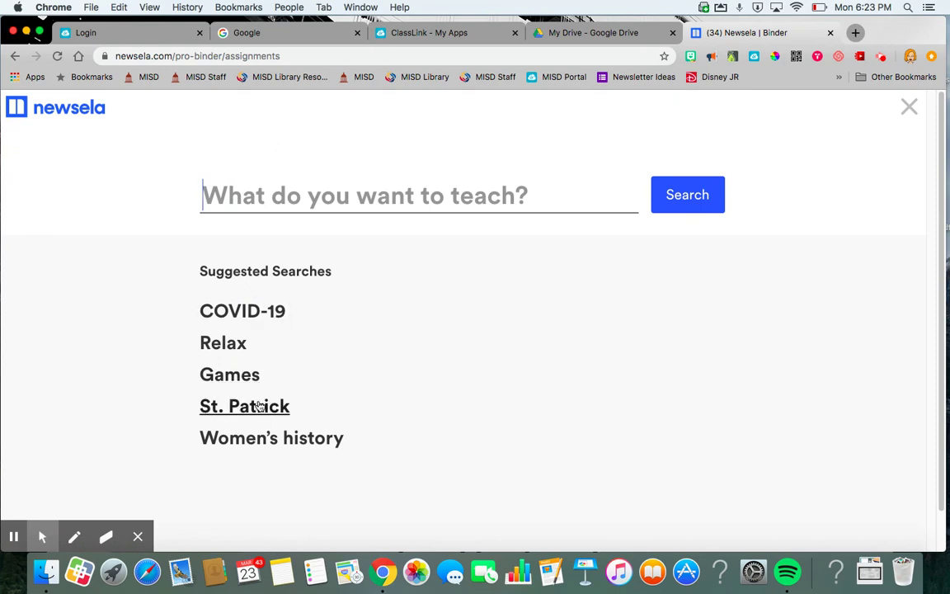
click(252, 405)
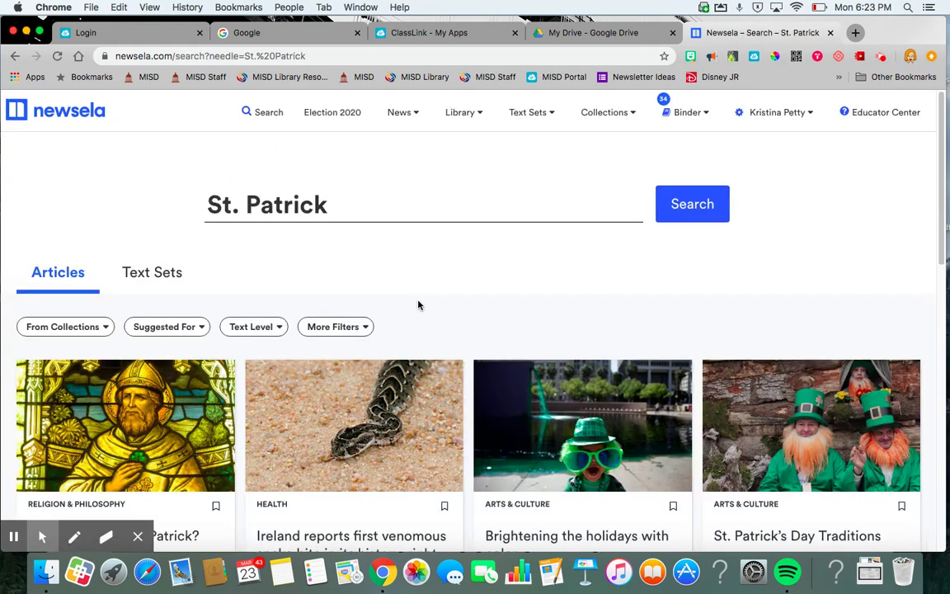
scroll(418, 306, down, 3)
scroll(418, 305, down, 2)
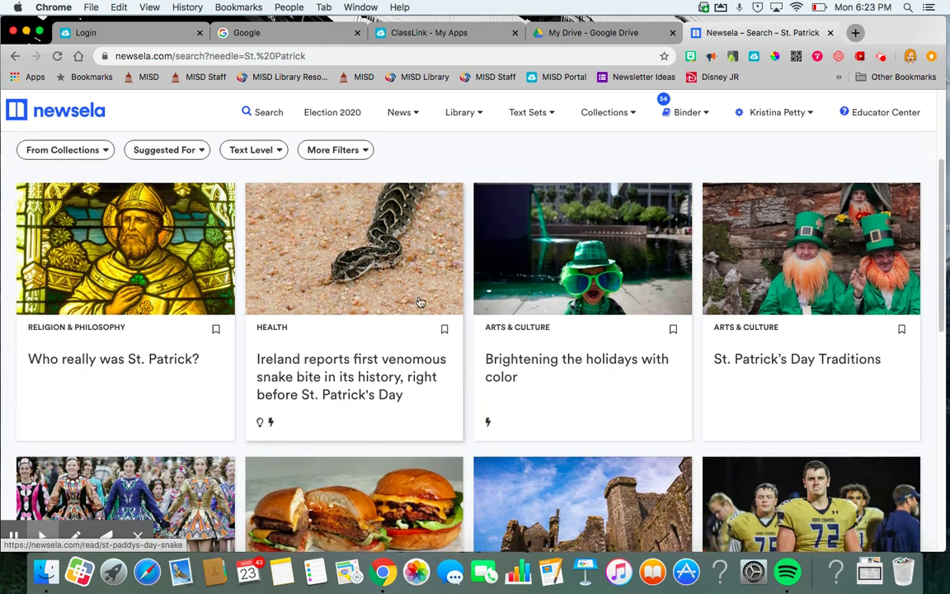
click(809, 260)
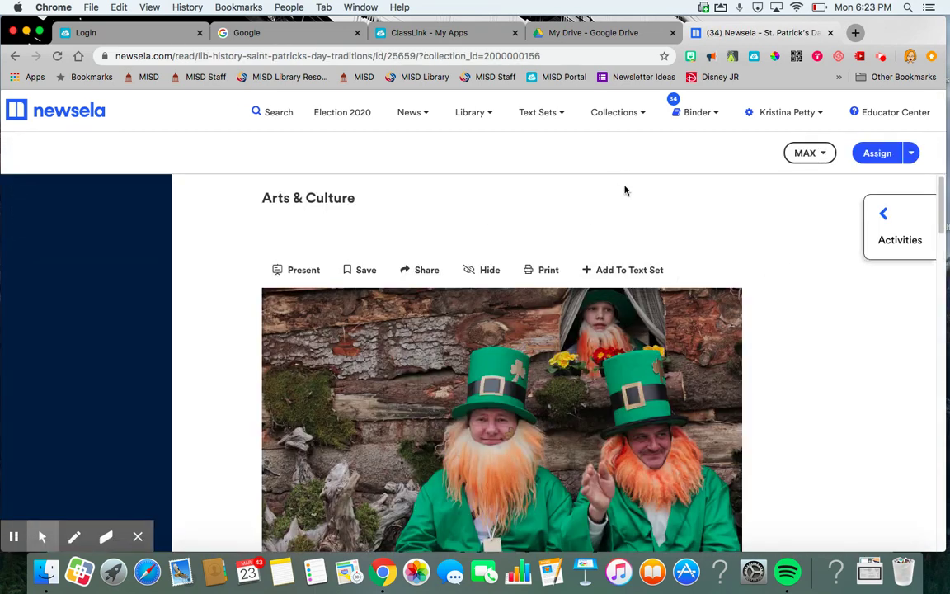
- Skim the St. Patrick's Day Traditions article and switch its reading level to 870L
scroll(621, 191, down, 1)
scroll(622, 190, down, 2)
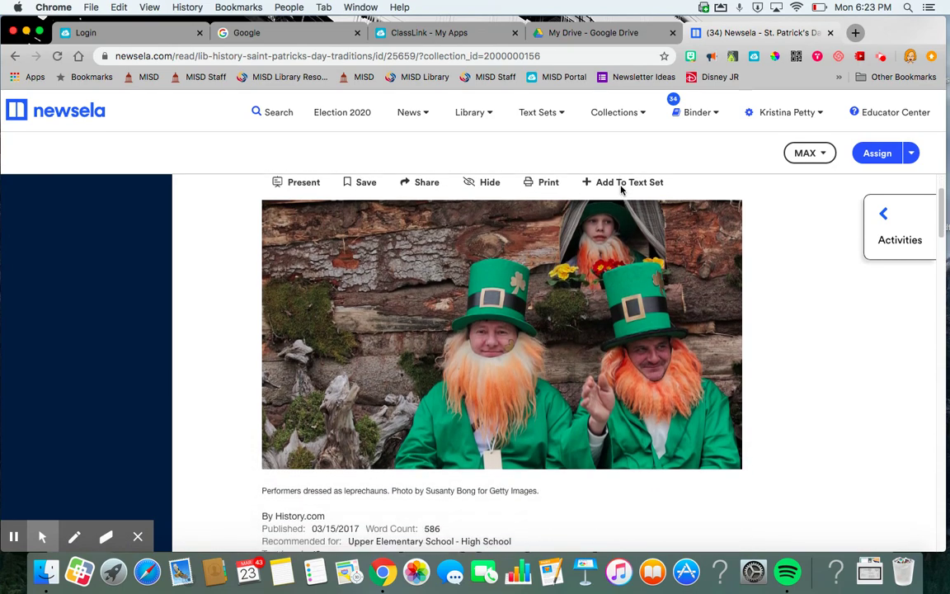
scroll(618, 249, down, 2)
scroll(617, 248, down, 5)
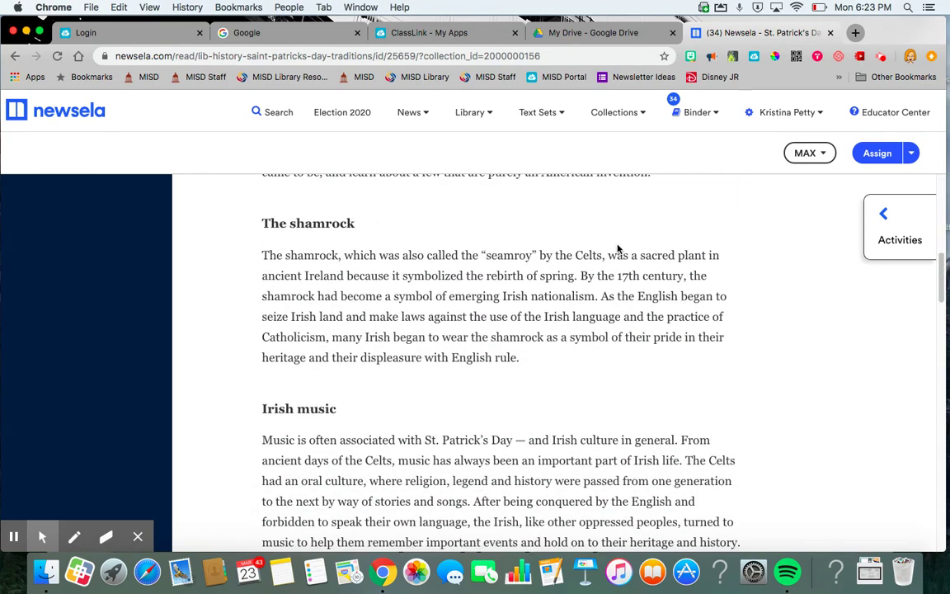
scroll(618, 248, up, 5)
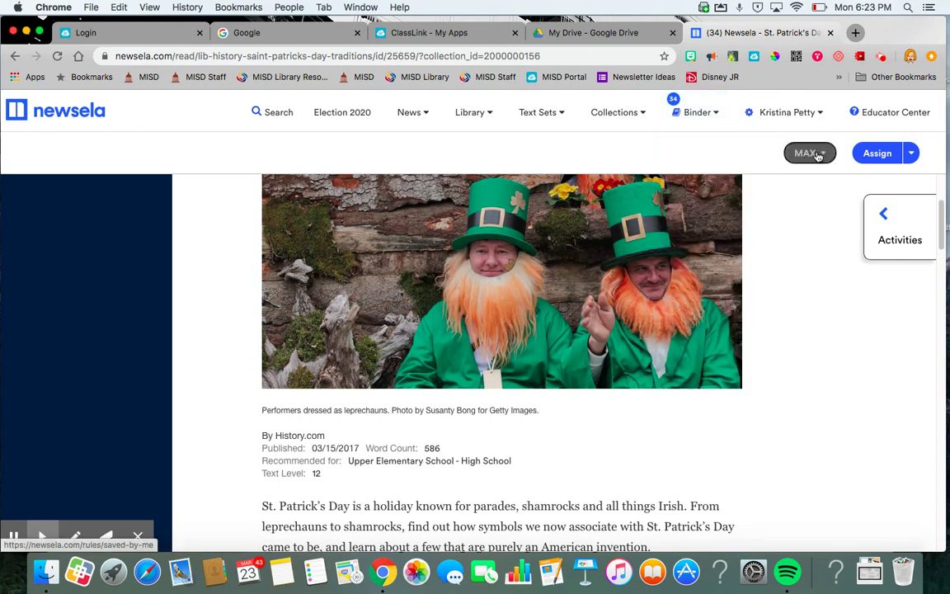
click(810, 153)
click(807, 207)
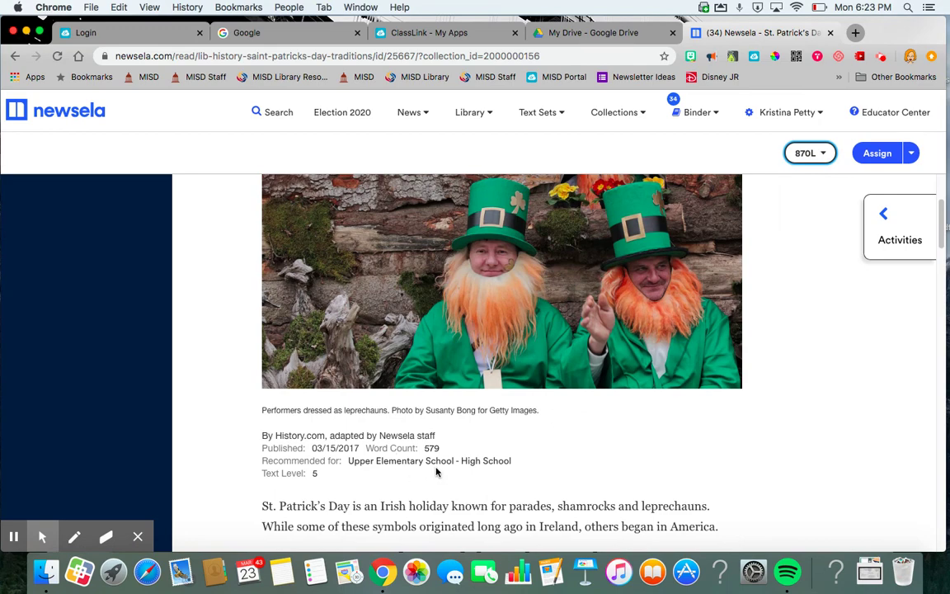
scroll(537, 452, down, 5)
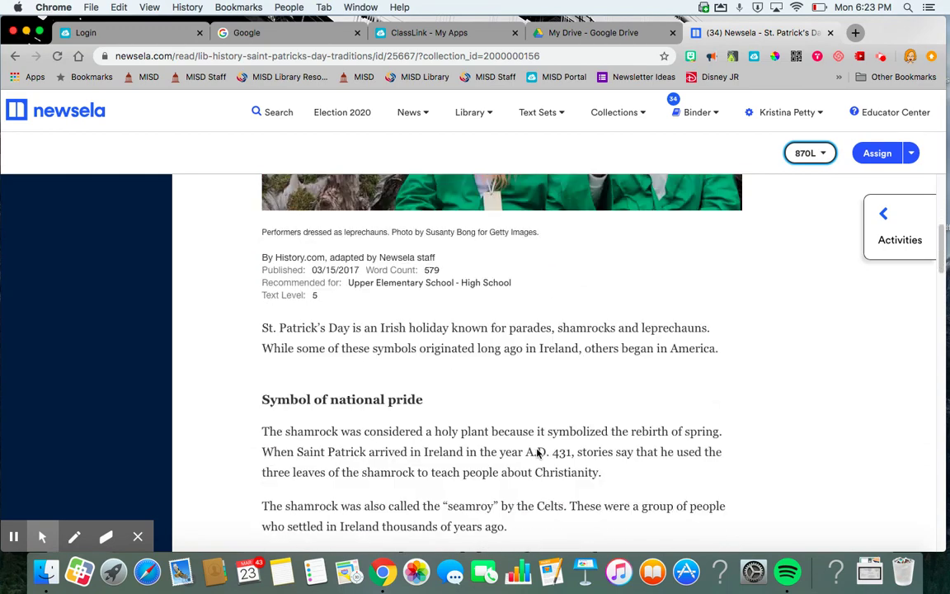
scroll(538, 453, up, 5)
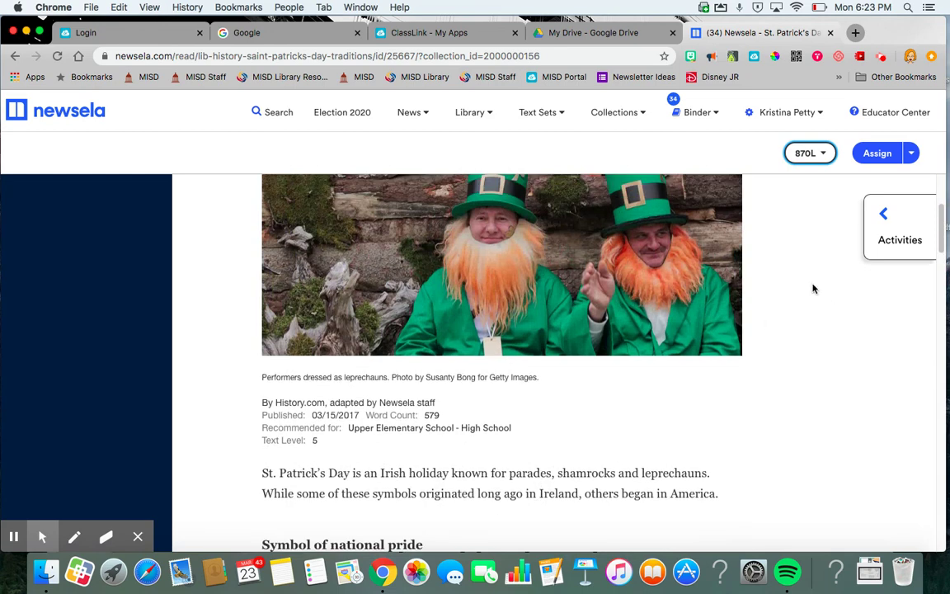
- Review the article's Write prompt and the first question of its Quiz among the activities
click(894, 213)
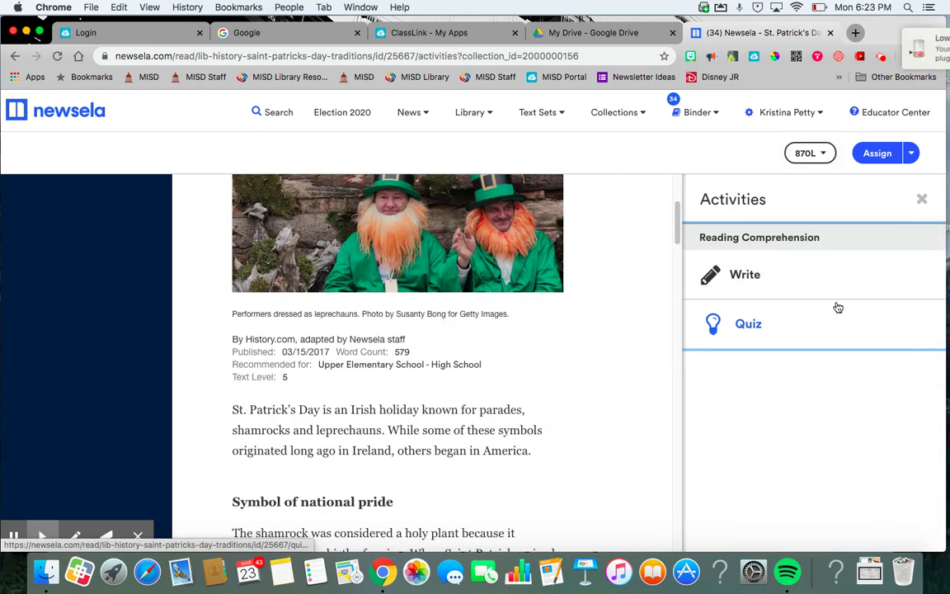
click(755, 275)
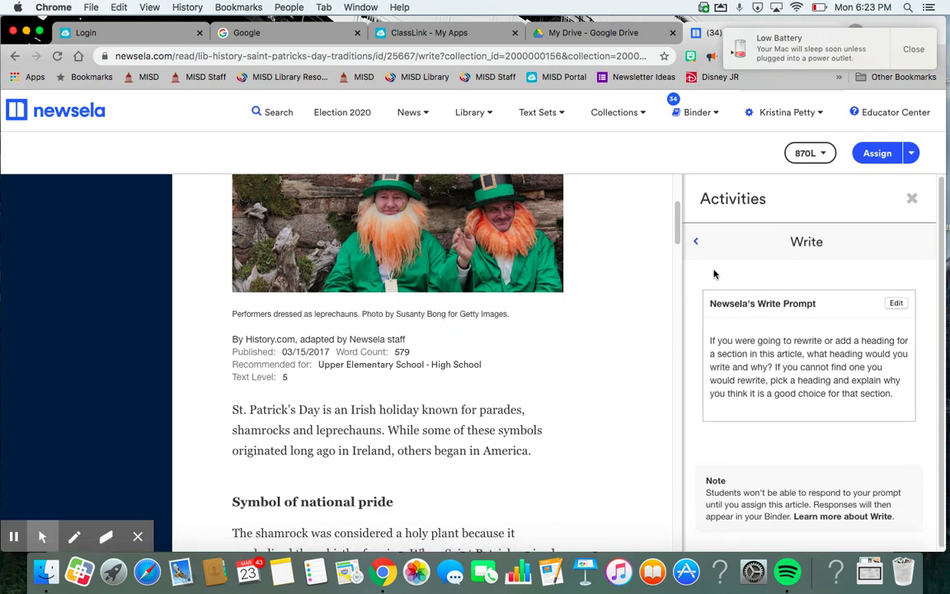
click(695, 242)
click(751, 322)
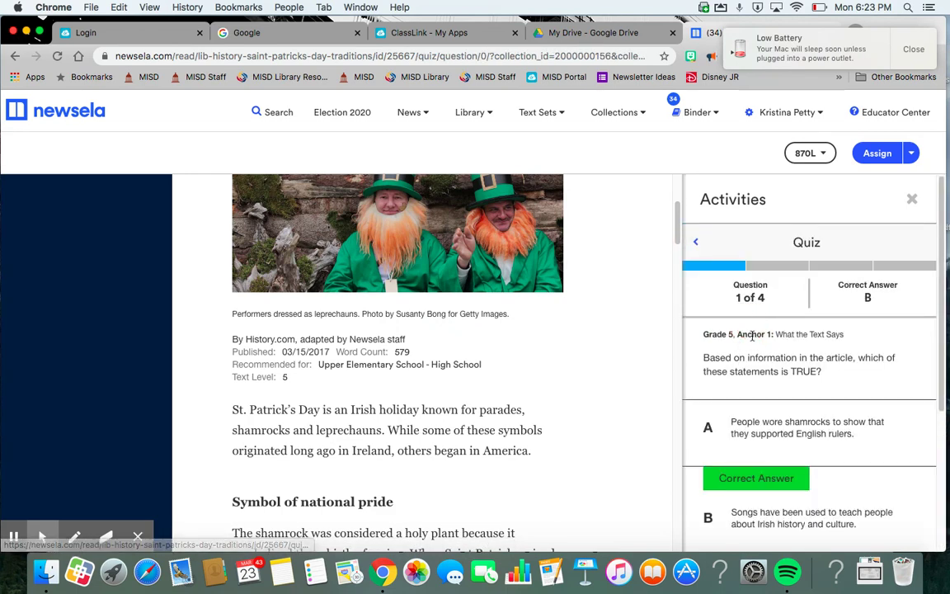
scroll(759, 371, down, 1)
scroll(766, 420, down, 1)
scroll(767, 413, up, 2)
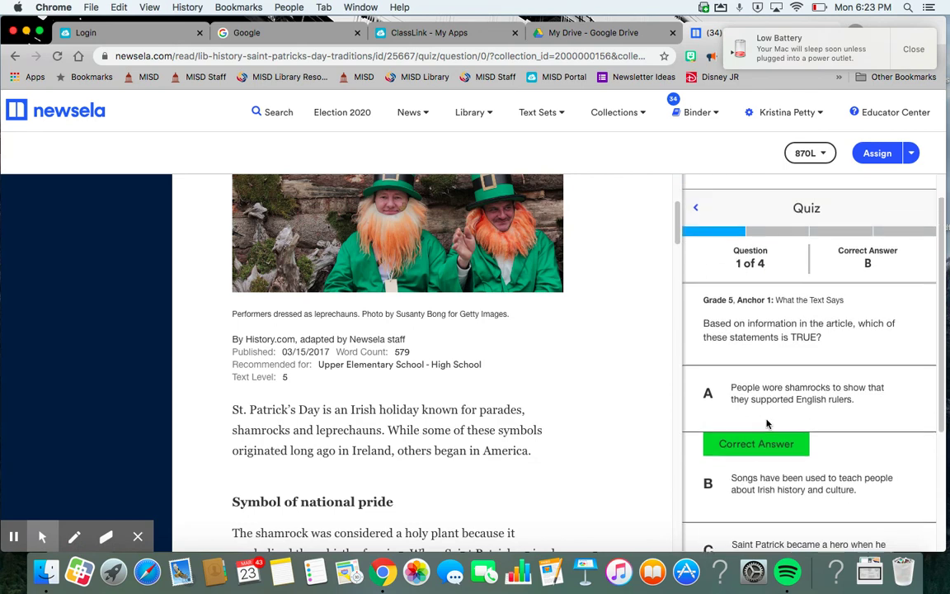
- Start an assignment from the article and choose the class "Leverage Technology with ELAR: Spring 2020"
click(872, 154)
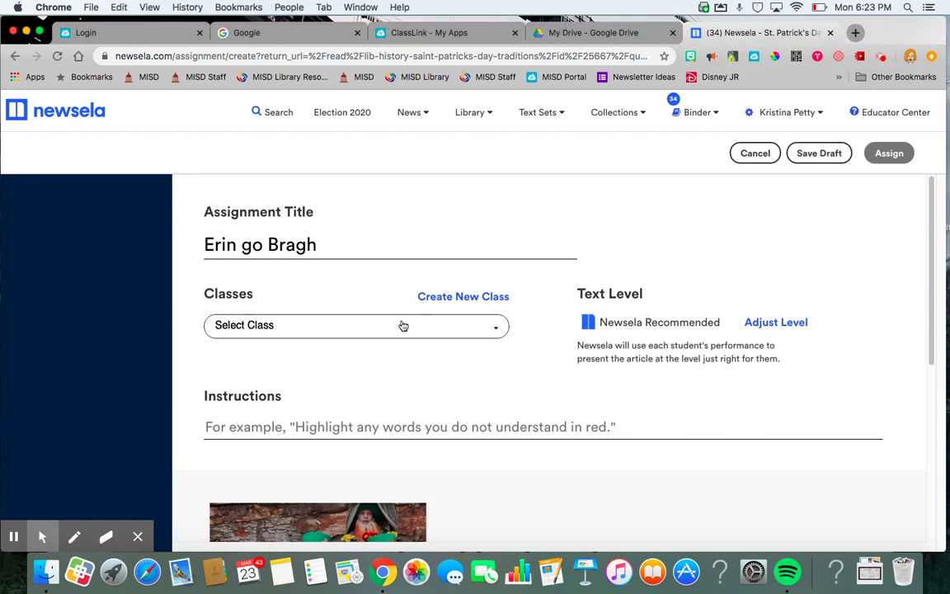
click(403, 326)
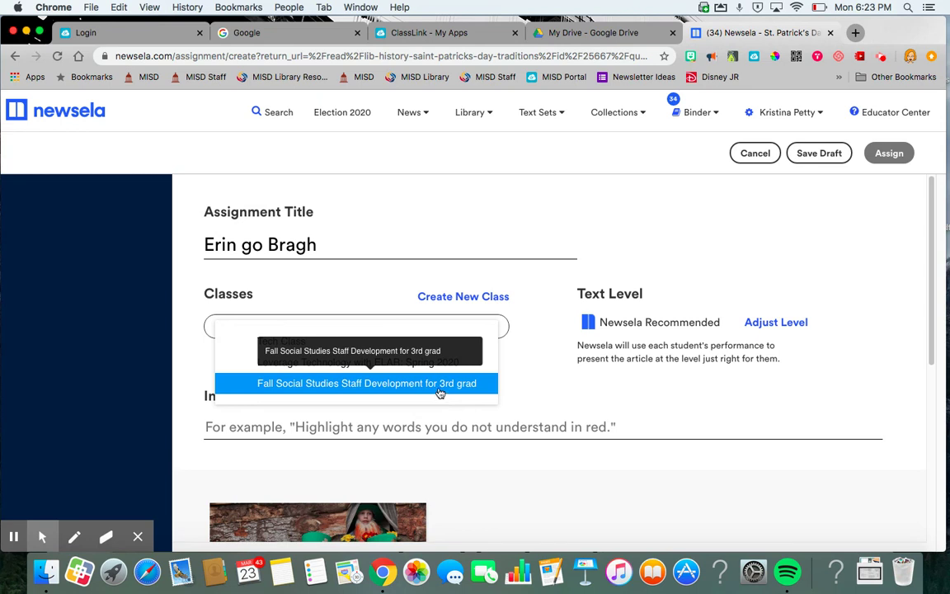
click(440, 390)
click(437, 385)
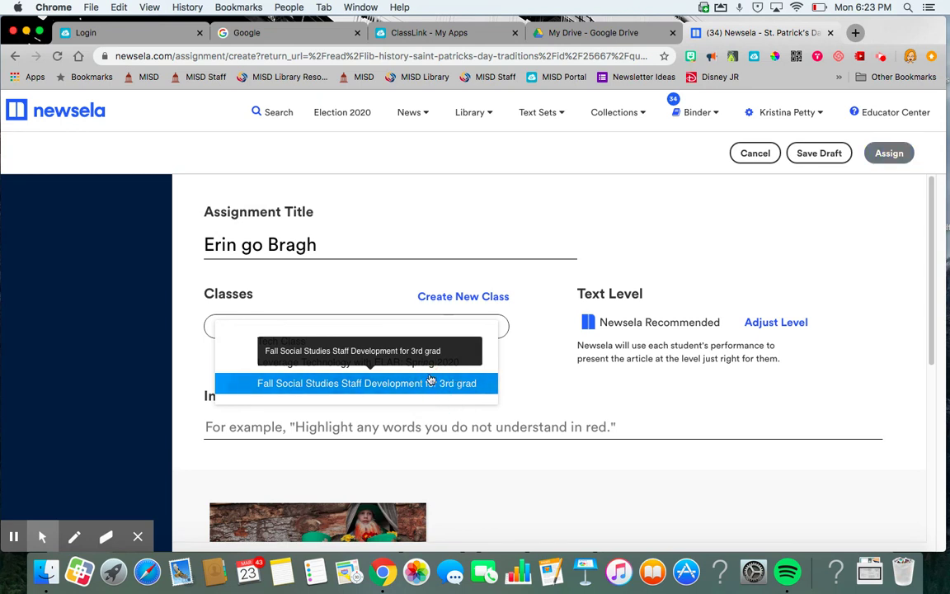
click(427, 364)
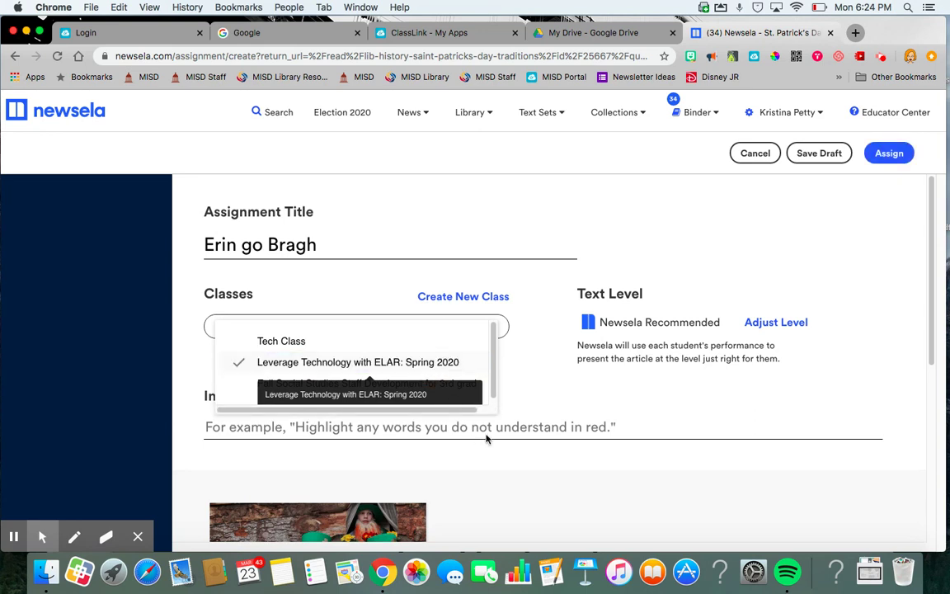
click(517, 409)
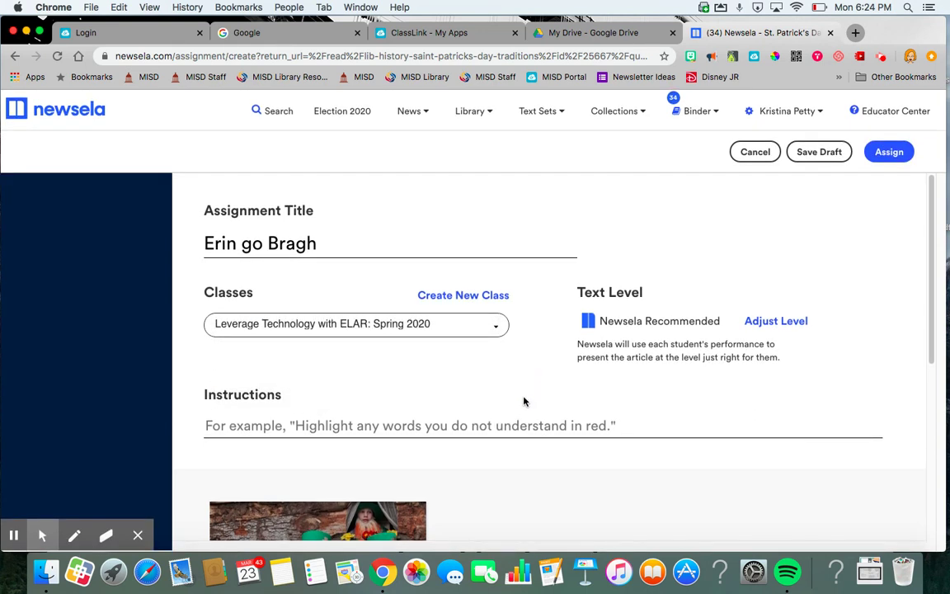
- Review the assignment form's Instructions field and the St. Patrick's Day Traditions article attached to it
click(463, 423)
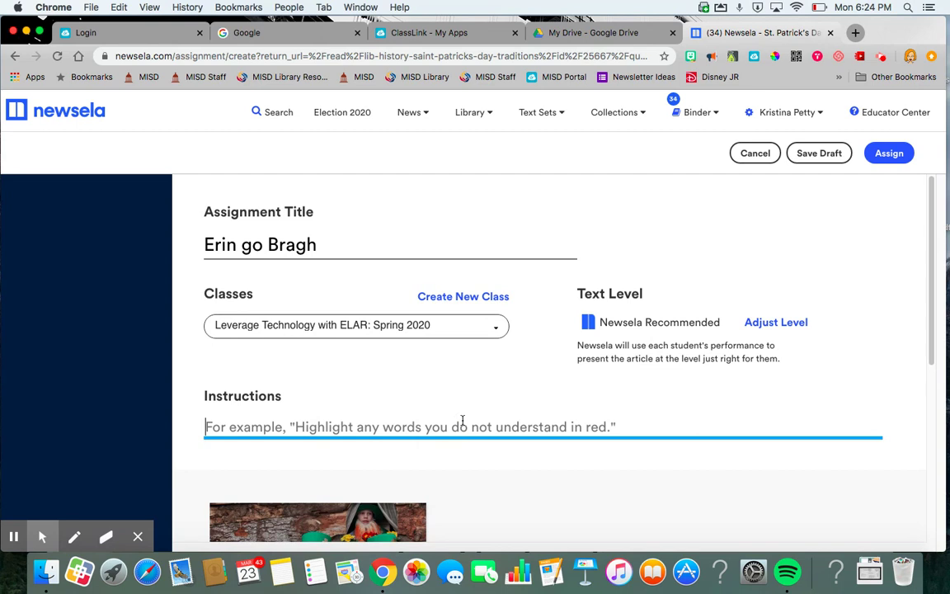
scroll(462, 419, down, 4)
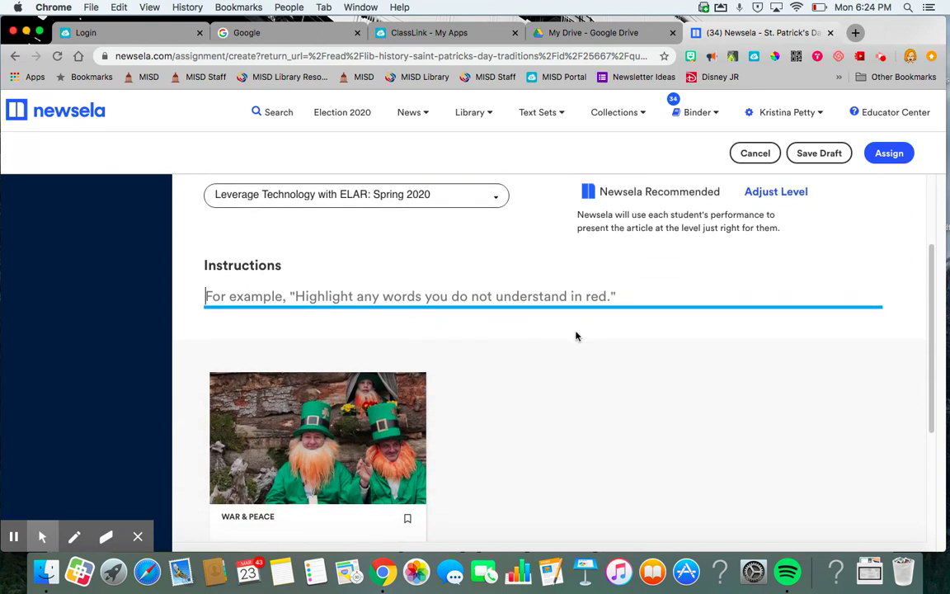
scroll(576, 467, down, 1)
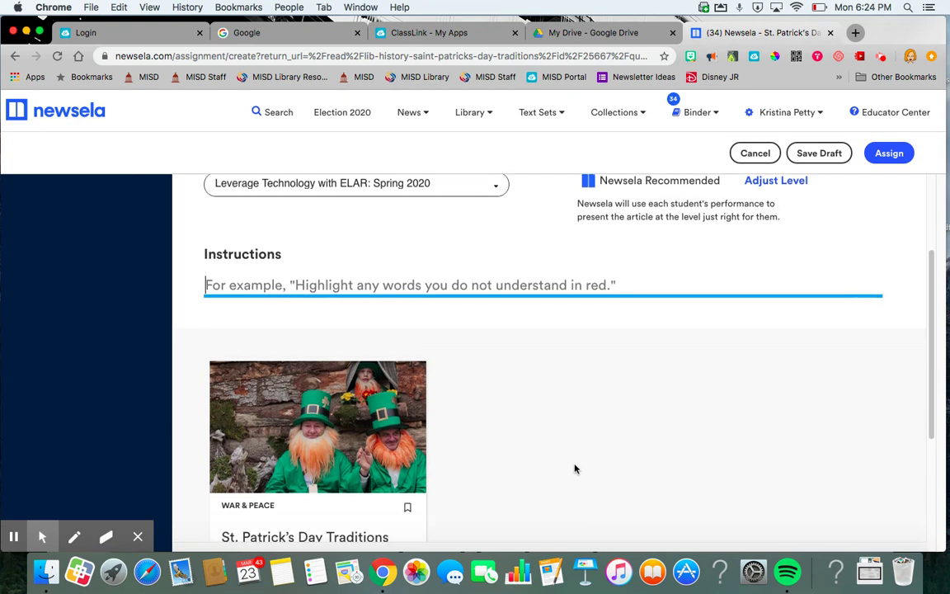
scroll(576, 469, down, 3)
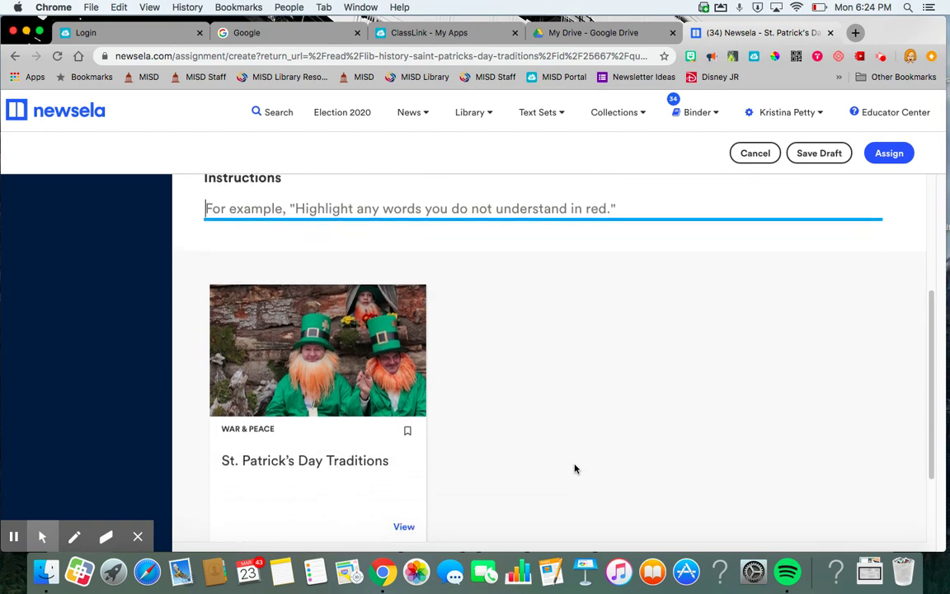
scroll(576, 468, up, 5)
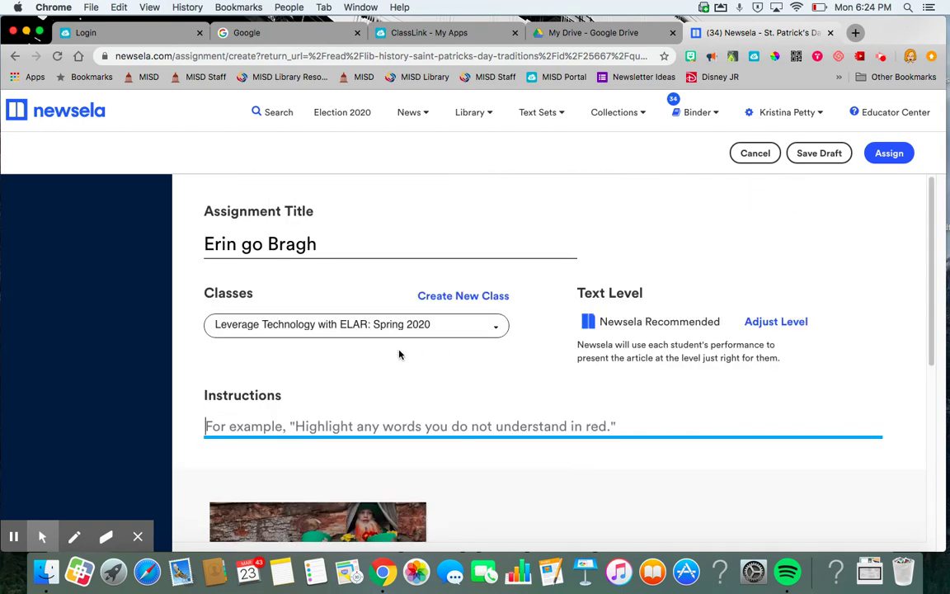
- Switch the assignment's class from Leverage Technology with ELAR: Spring 2020 to Tech Class and assign the article
click(400, 326)
click(345, 339)
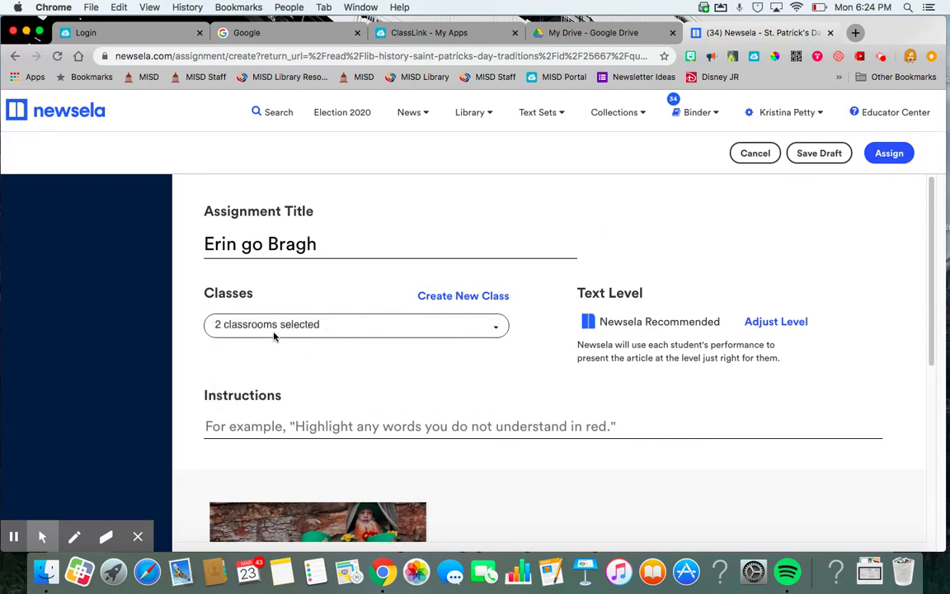
click(277, 330)
click(285, 361)
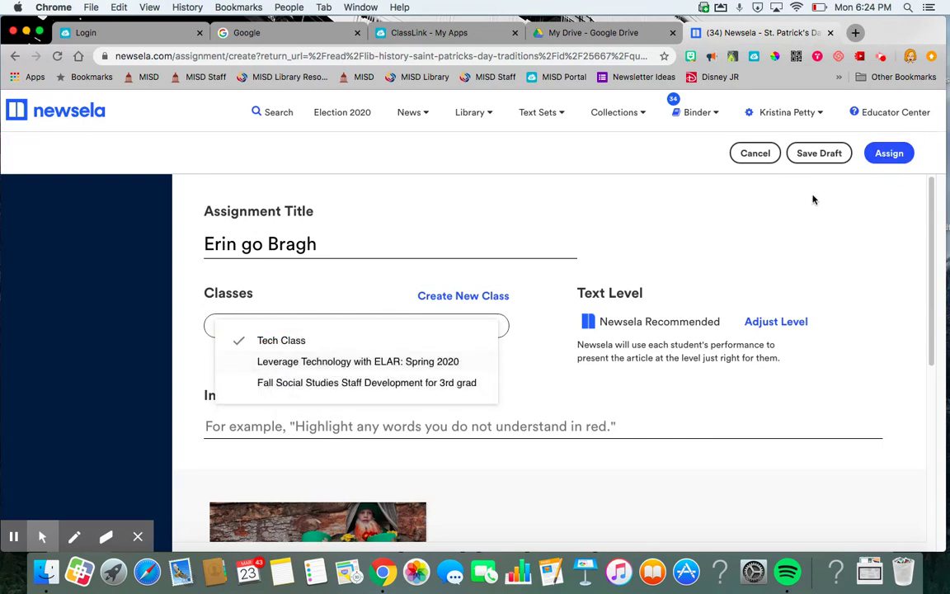
click(889, 155)
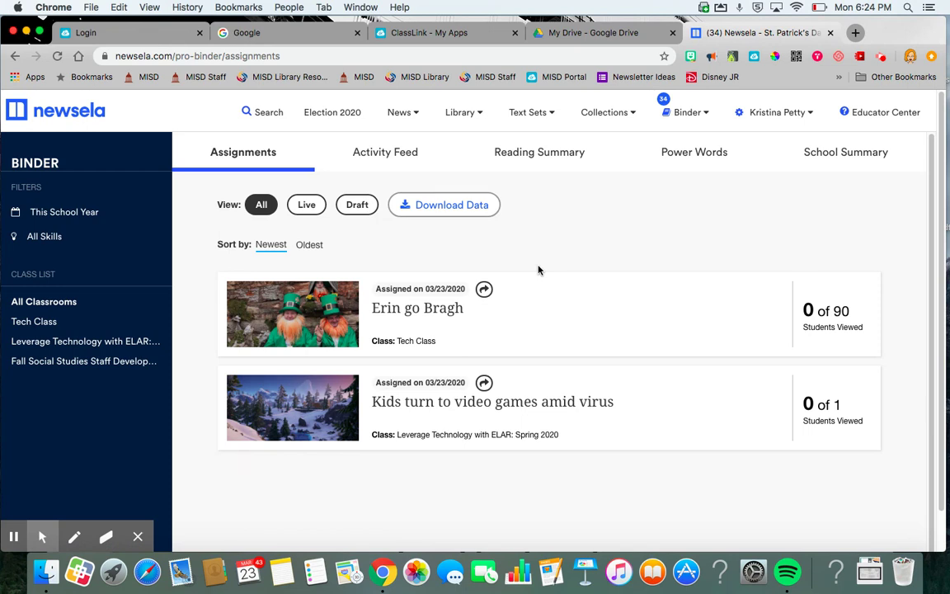
- Show the Binder's available sections and class list
mouse_move(680, 114)
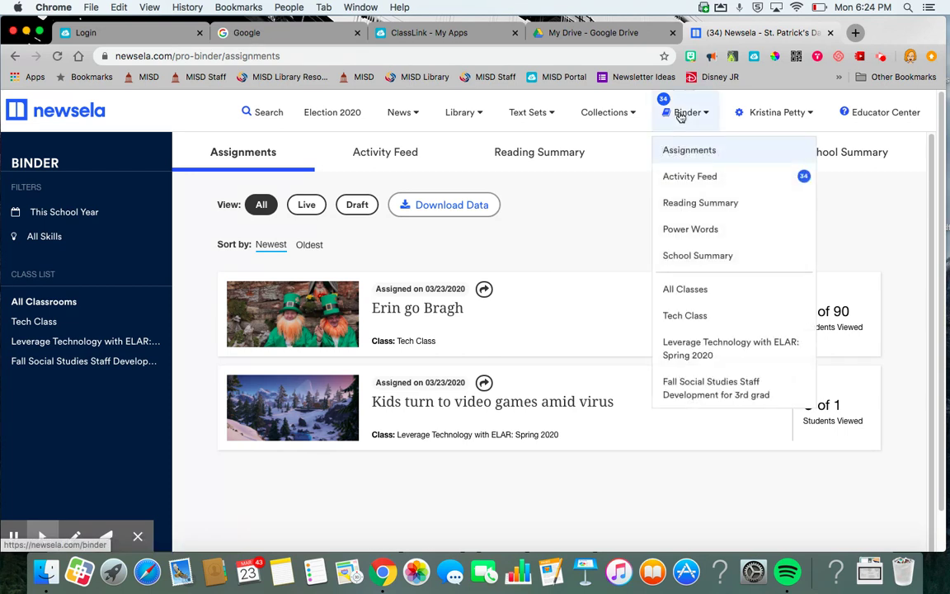